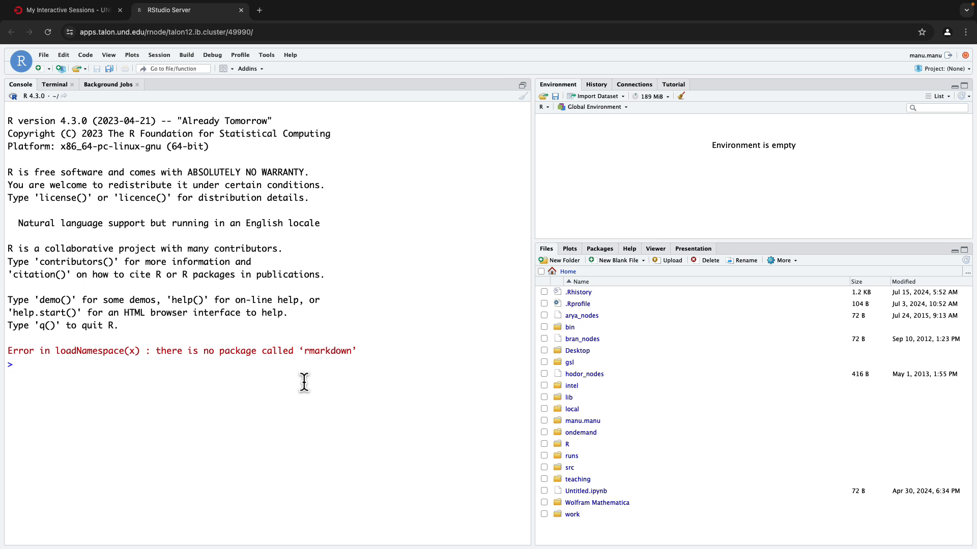
Start a new version control project that clones a Git repository.
{"action": "left_click", "coordinate": [44, 56]}
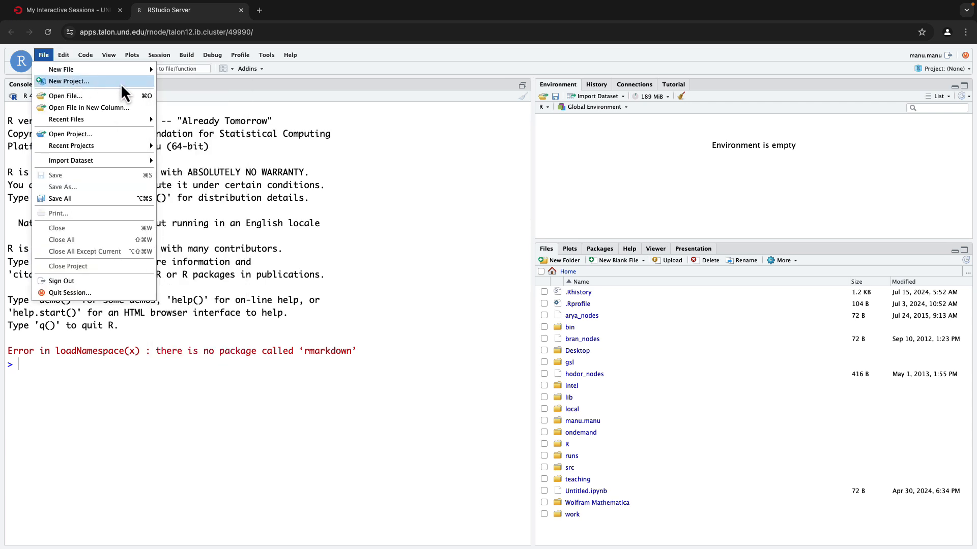
{"action": "left_click", "coordinate": [120, 84]}
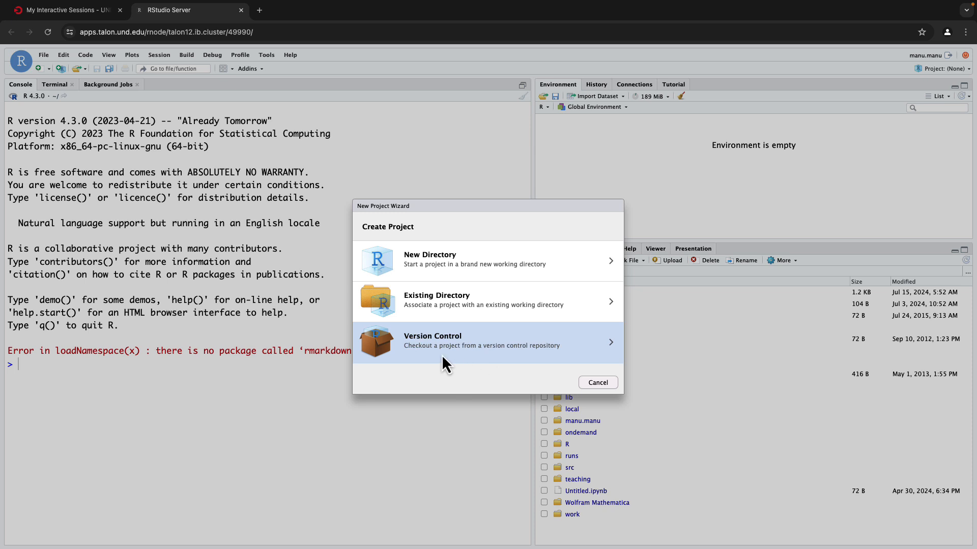
{"action": "left_click", "coordinate": [496, 353]}
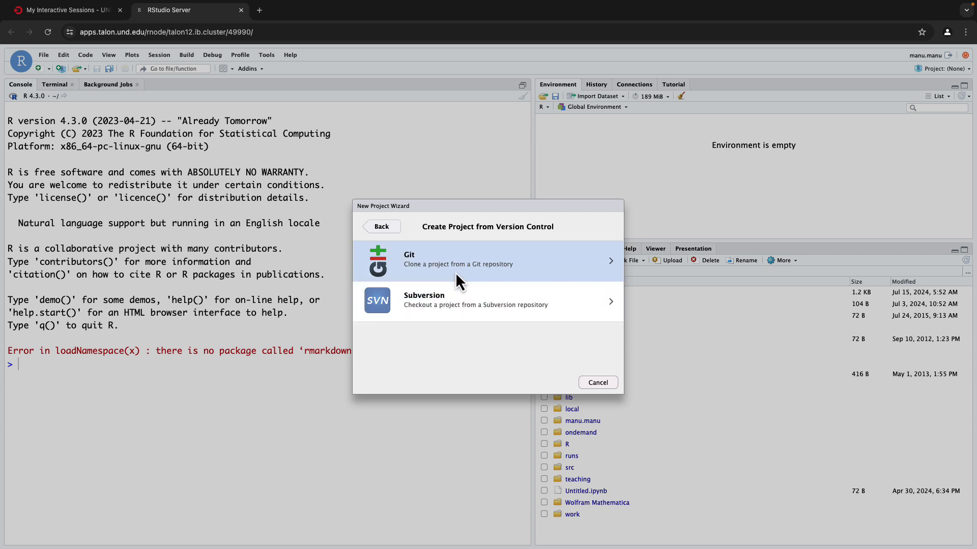
{"action": "left_click", "coordinate": [583, 268]}
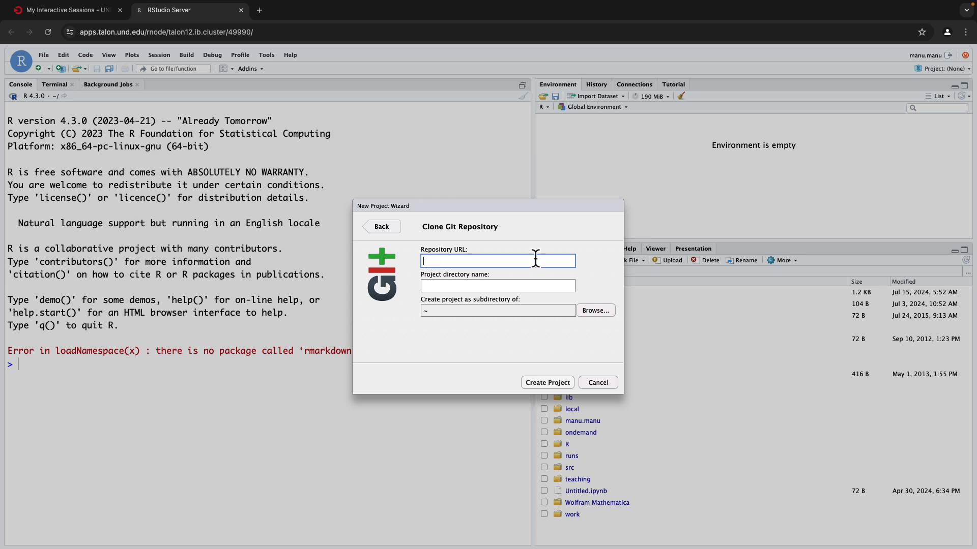
Enter file:///home/groupdirs/systemsbiology/coursematerials/<firstname>.<lastname>.git as the repository URL and review its full length.
{"action": "key", "text": "ctrl+v"}
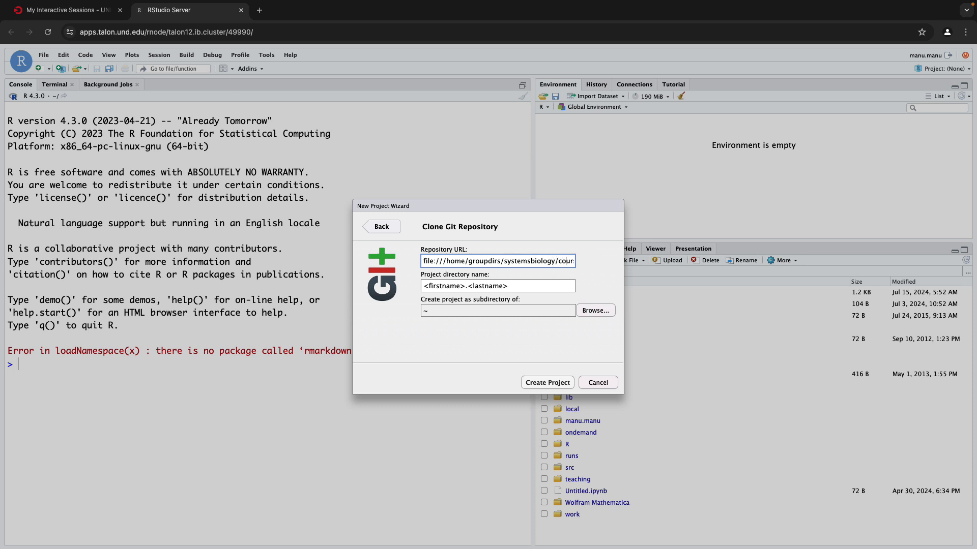
{"action": "scroll", "coordinate": [566, 261], "scroll_direction": "right", "scroll_amount": 3}
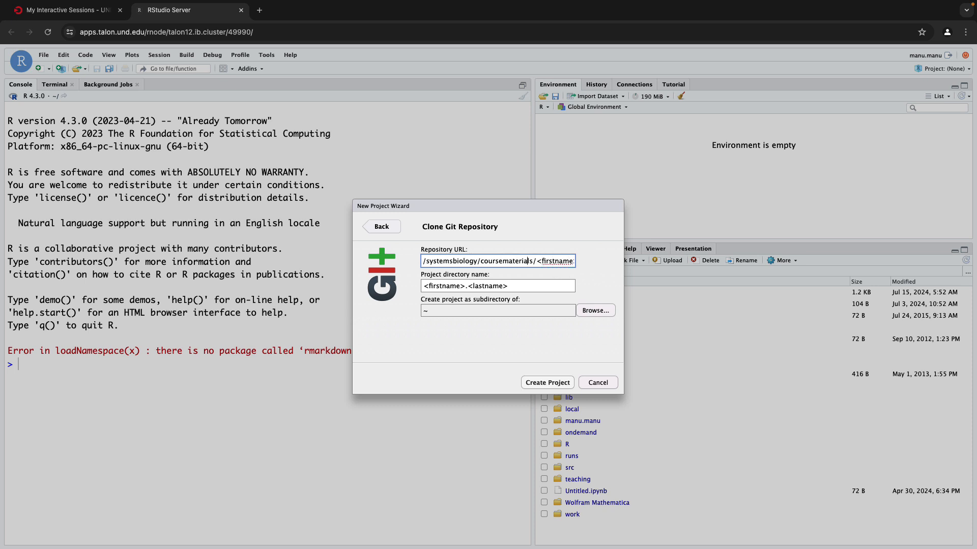
{"action": "scroll", "coordinate": [569, 261], "scroll_direction": "right", "scroll_amount": 3}
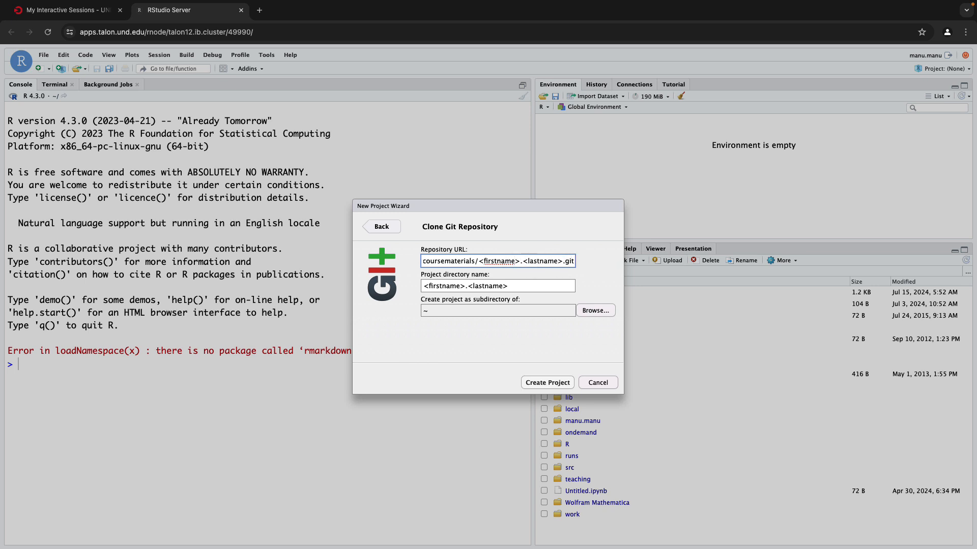
Replace the <firstname> placeholder in the repository URL with the account holder's first name.
{"action": "key", "text": "BackSpace"}
{"action": "key", "text": "BackSpace"}
{"action": "key", "text": "BackSpace"}
{"action": "key", "text": "BackSpace"}
{"action": "key", "text": "BackSpace"}
{"action": "key", "text": "BackSpace"}
{"action": "key", "text": "BackSpace"}
{"action": "key", "text": "BackSpace"}
{"action": "key", "text": "BackSpace"}
{"action": "key", "text": "BackSpace"}
{"action": "key", "text": "BackSpace"}
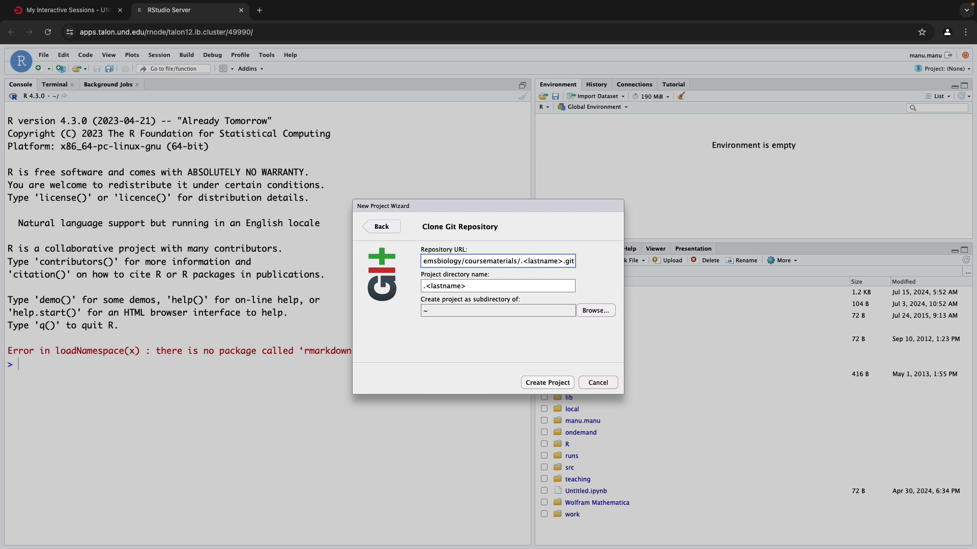
{"action": "type", "text": "manu"}
Replace the <lastname> placeholder with the account holder's last name, keeping the .git ending, and create the project in the home directory.
{"action": "key", "text": "Right"}
{"action": "key", "text": "Right"}
{"action": "type", "text": ".git"}
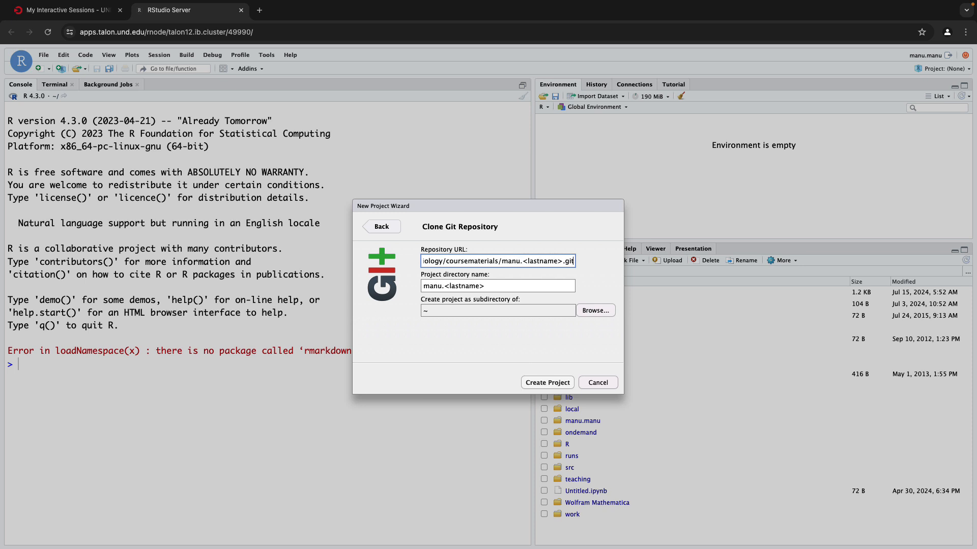
{"action": "key", "text": "BackSpace"}
{"action": "key", "text": "BackSpace"}
{"action": "key", "text": "BackSpace"}
{"action": "key", "text": "BackSpace"}
{"action": "key", "text": "BackSpace"}
{"action": "key", "text": "BackSpace"}
{"action": "key", "text": "BackSpace"}
{"action": "key", "text": "BackSpace"}
{"action": "key", "text": "BackSpace"}
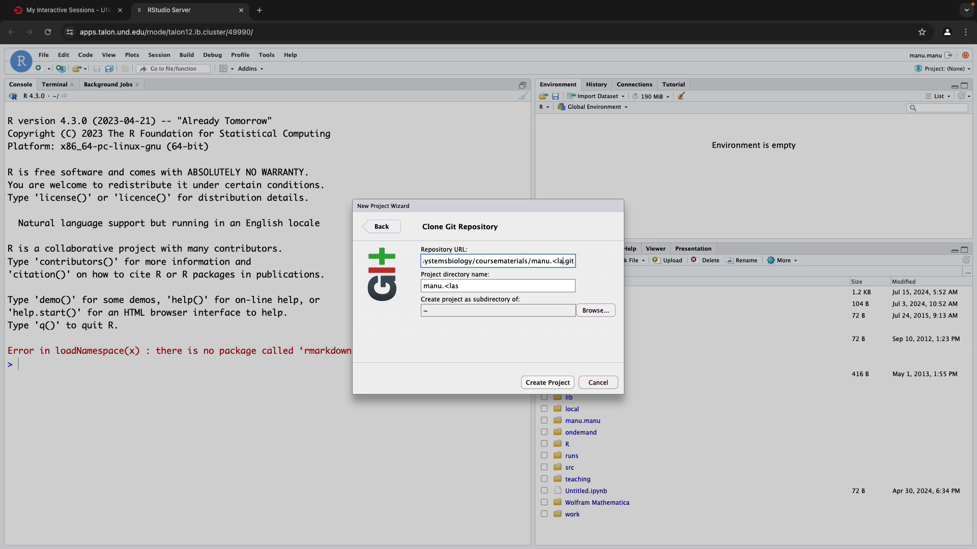
{"action": "key", "text": "BackSpace"}
{"action": "type", "text": "manu"}
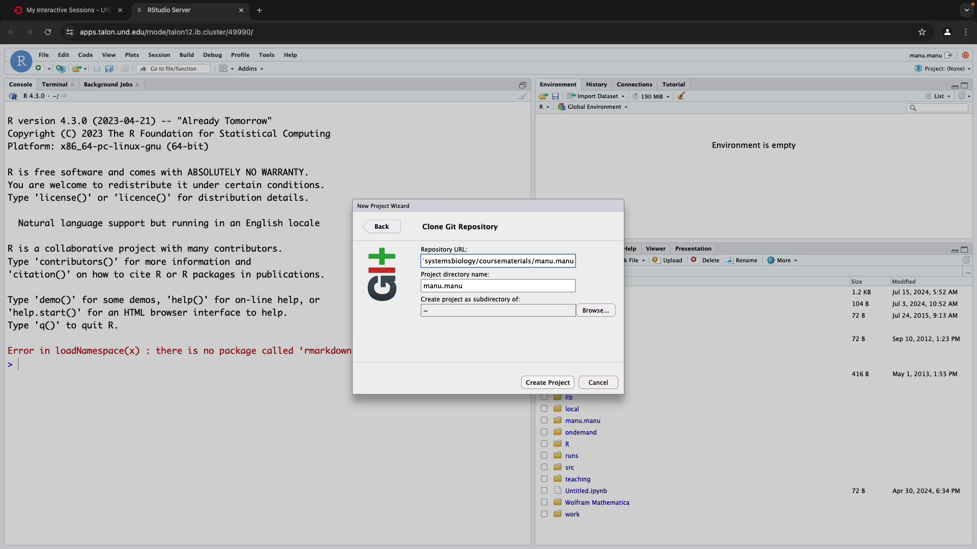
{"action": "key", "text": "Right"}
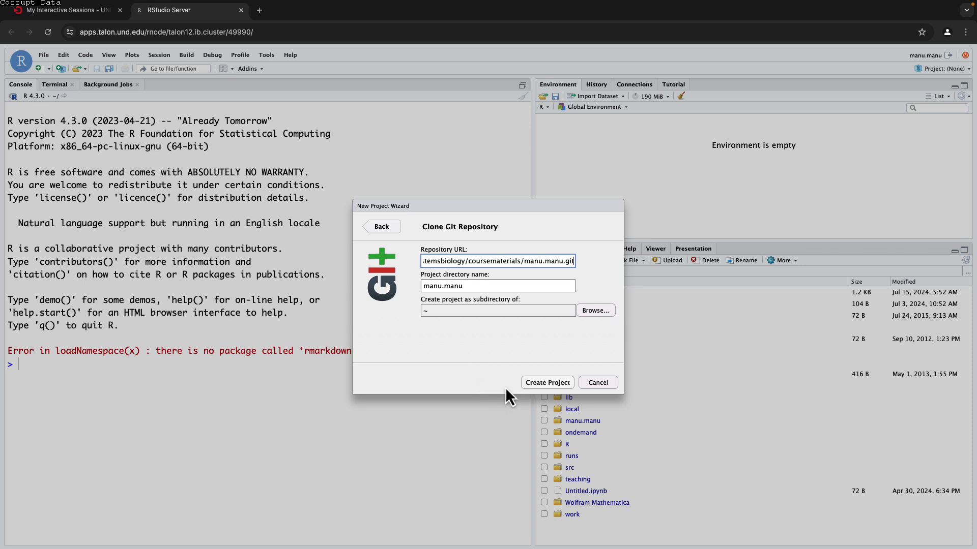
{"action": "left_click", "coordinate": [547, 383]}
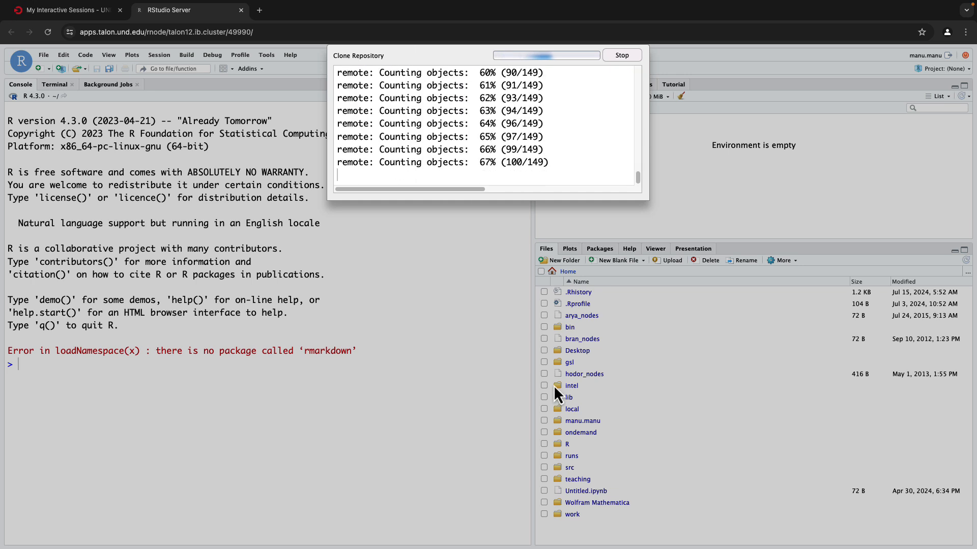